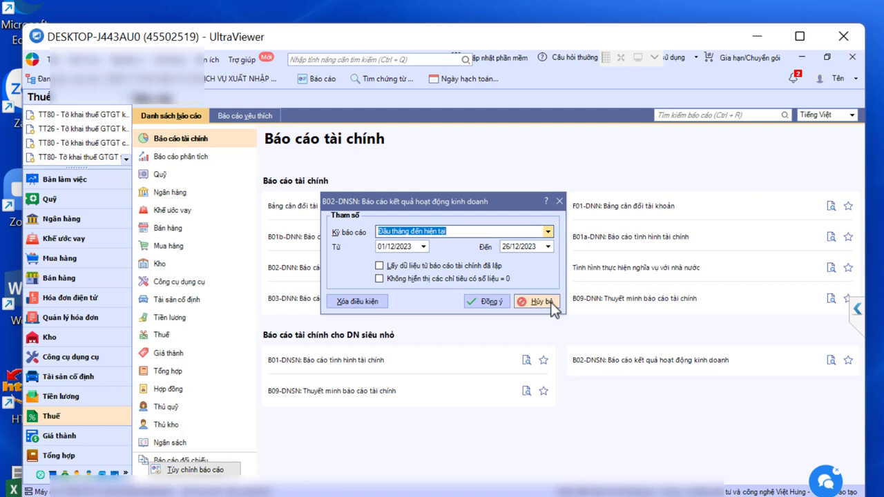
Step: Cancel the B02-DNSN report parameter dialog to go back to the financial reports list
{"action": "left_click", "coordinate": [551, 302]}
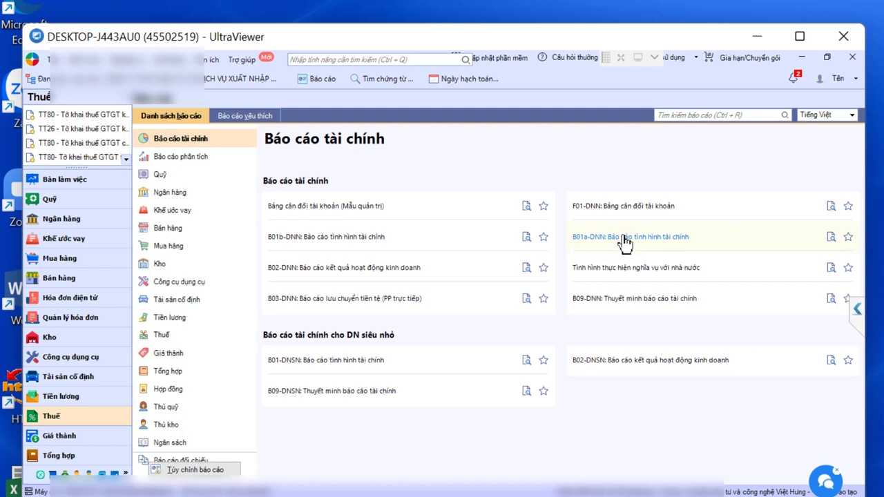
Step: Open the B01a-DNN financial position report settings and browse the reporting period choices
{"action": "left_click", "coordinate": [626, 239]}
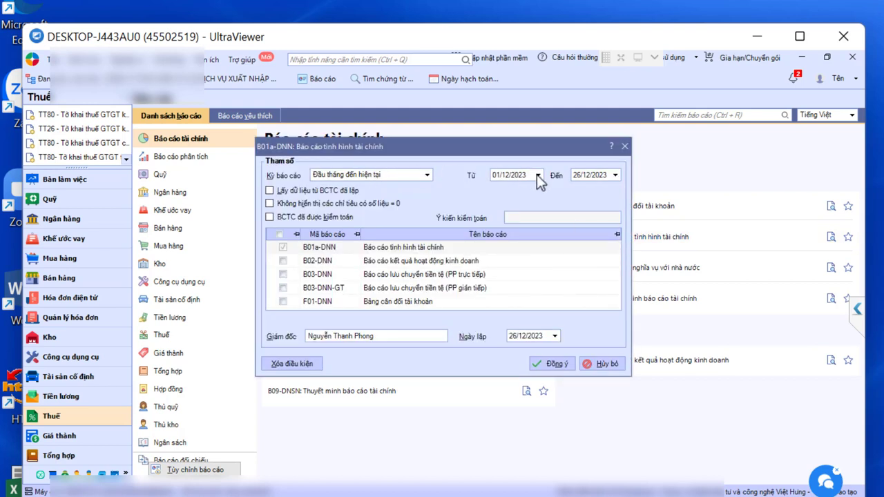
{"action": "key", "text": "alt+Down"}
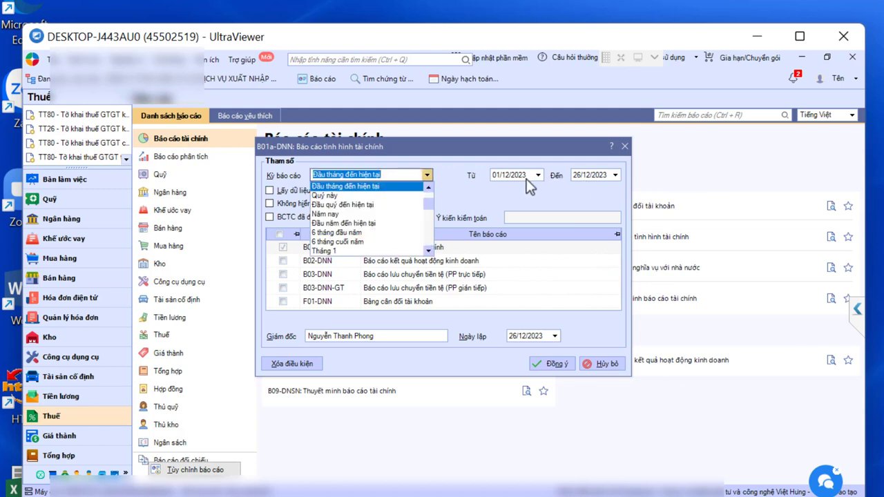
{"action": "scroll", "coordinate": [369, 218], "scroll_direction": "up", "scroll_amount": 2}
{"action": "scroll", "coordinate": [526, 179], "scroll_direction": "down", "scroll_amount": 3}
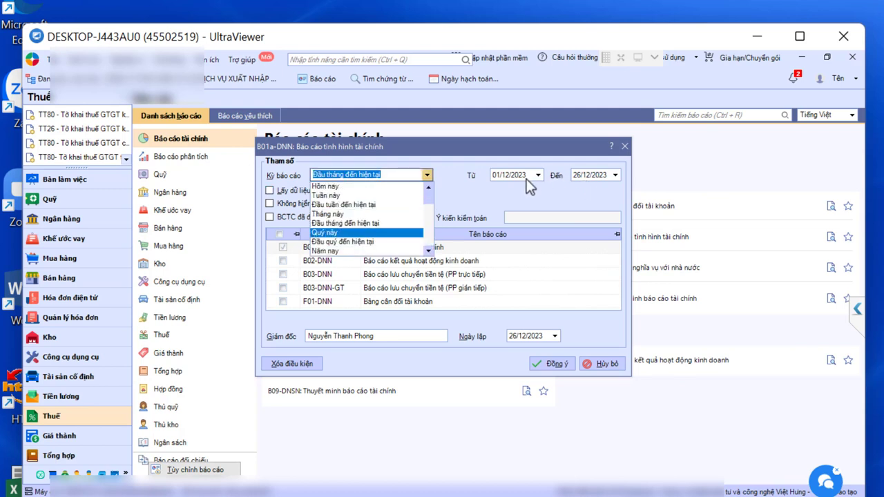
{"action": "scroll", "coordinate": [527, 179], "scroll_direction": "up", "scroll_amount": 2}
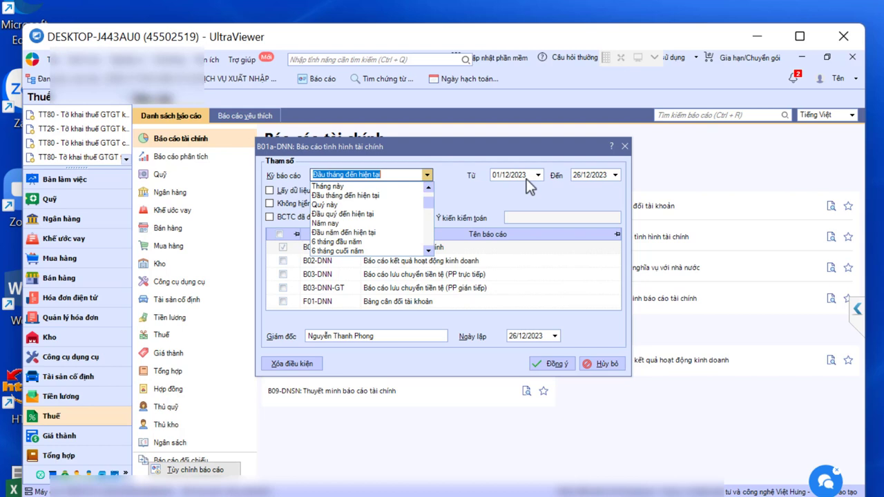
Step: Change the start date's year to 2021
{"action": "left_click", "coordinate": [526, 179]}
{"action": "left_click", "coordinate": [527, 179]}
{"action": "key", "text": "BackSpace"}
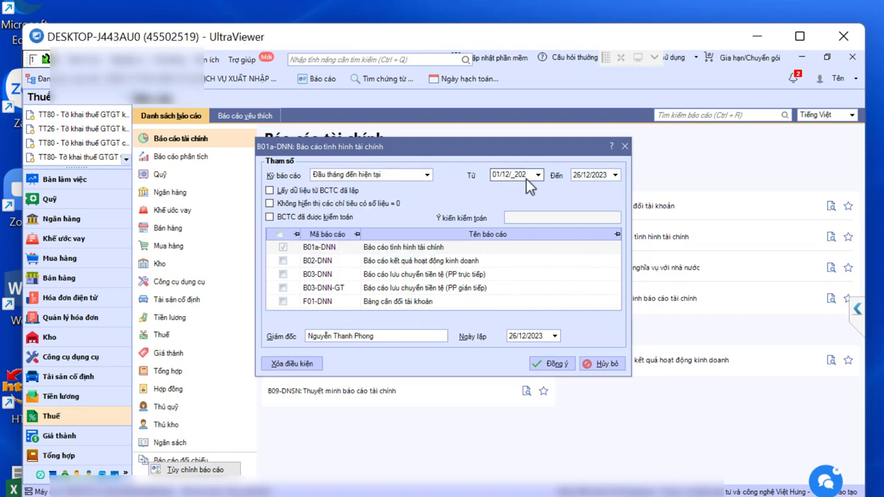
{"action": "type", "text": "1"}
{"action": "key", "text": "Tab"}
Step: Set the end date to 31/12/2021
{"action": "key", "text": "End"}
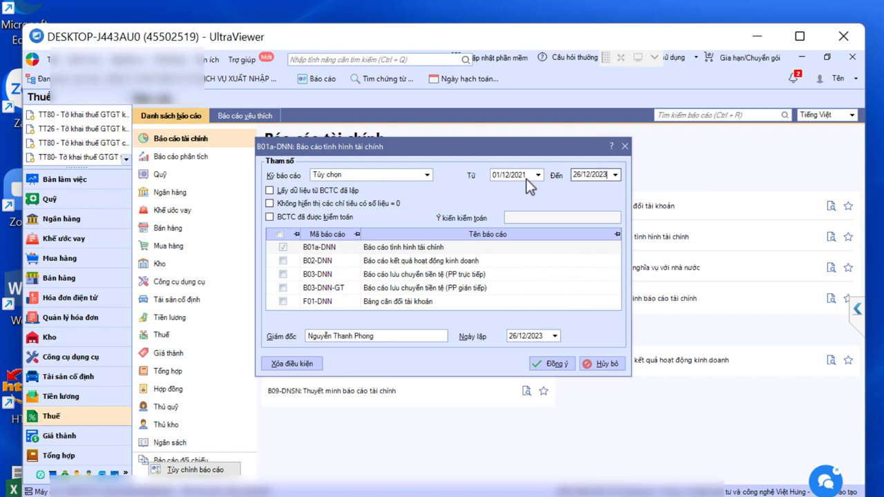
{"action": "key", "text": "BackSpace"}
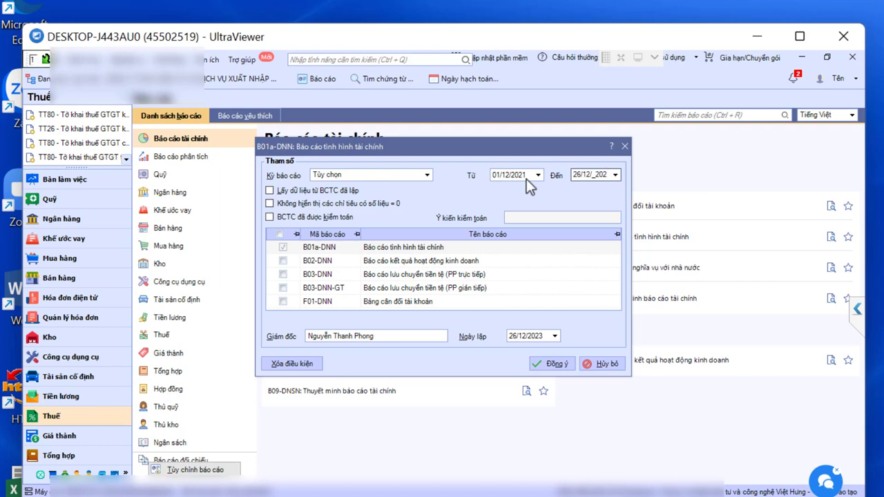
{"action": "type", "text": "1"}
{"action": "key", "text": "Tab"}
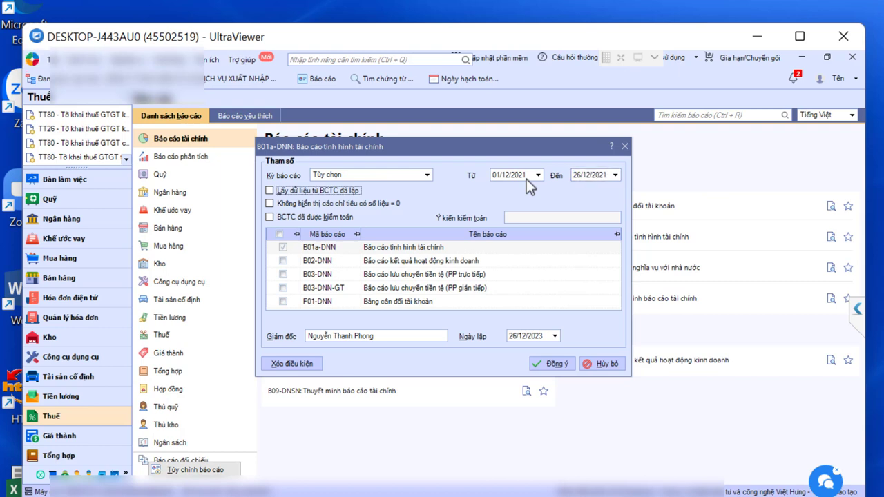
{"action": "key", "text": "shift+Tab"}
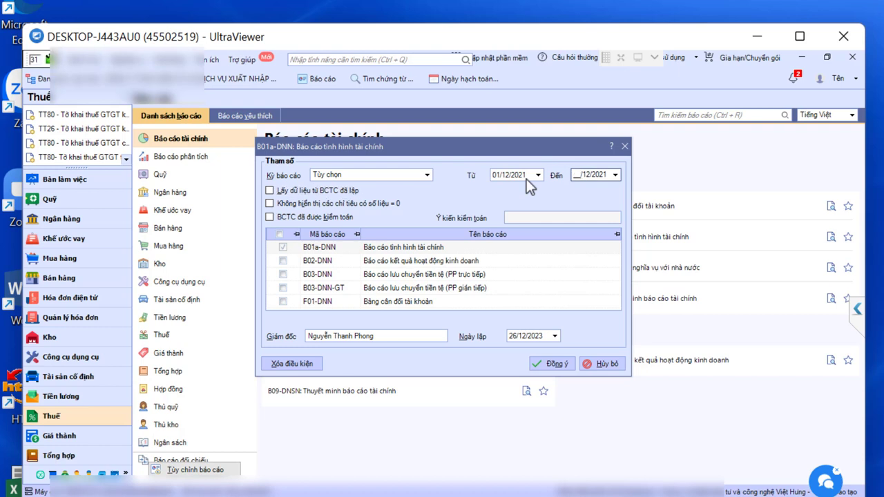
{"action": "type", "text": "31"}
{"action": "key", "text": "Tab"}
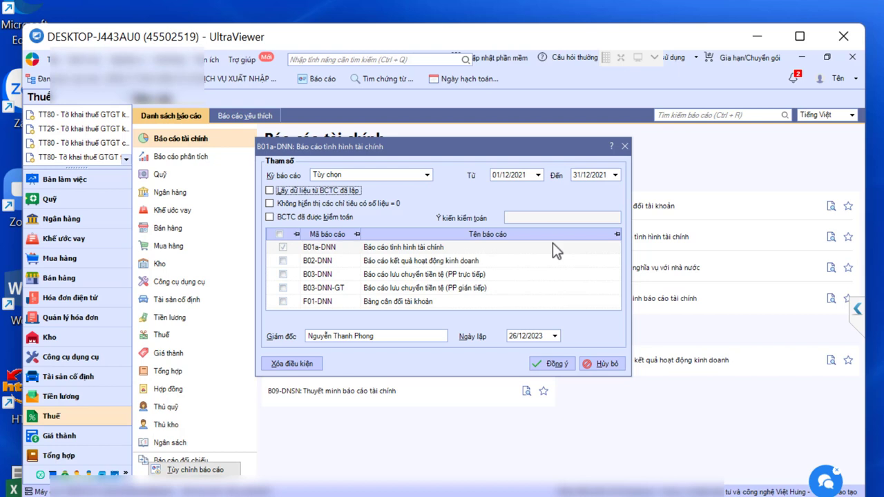
Step: Change the start date's month so the period begins 01/01/2021
{"action": "left_click", "coordinate": [511, 177]}
{"action": "type", "text": "01"}
{"action": "key", "text": "Tab"}
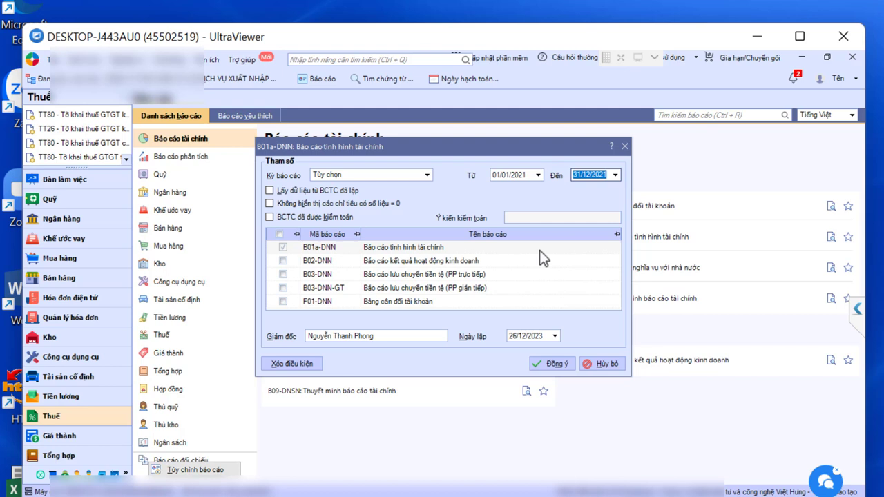
Step: Shift the end date to 31/12/2020 and tick the B02-DNN income statement
{"action": "key", "text": "Down"}
{"action": "left_click", "coordinate": [283, 262]}
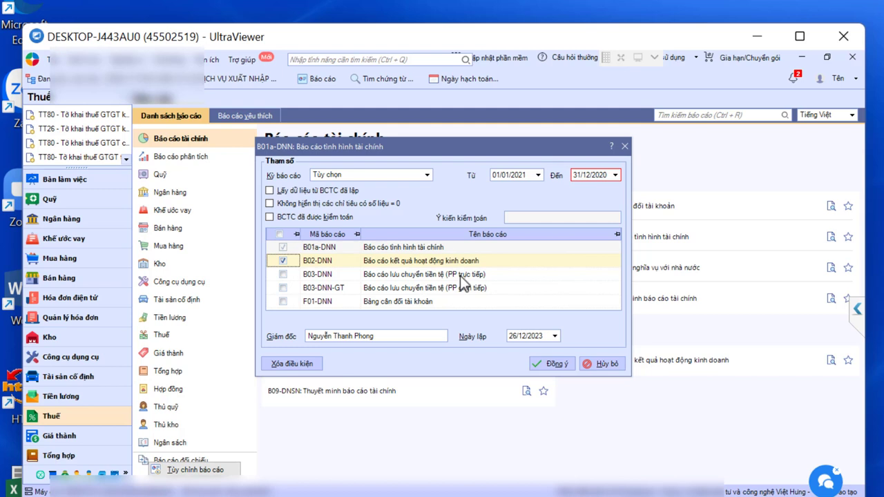
Step: Tick B03-DNN and F01-DNN, with two-sided balances shown on the trial balance
{"action": "left_click", "coordinate": [442, 277]}
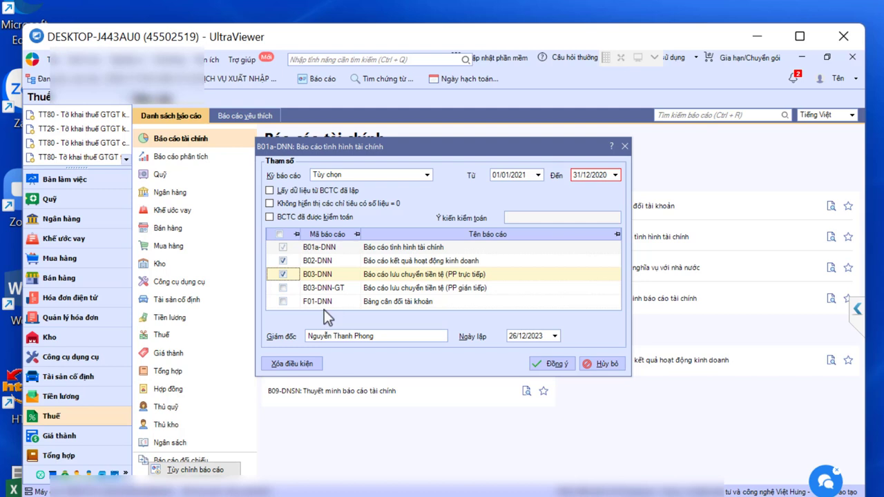
{"action": "left_click", "coordinate": [283, 302]}
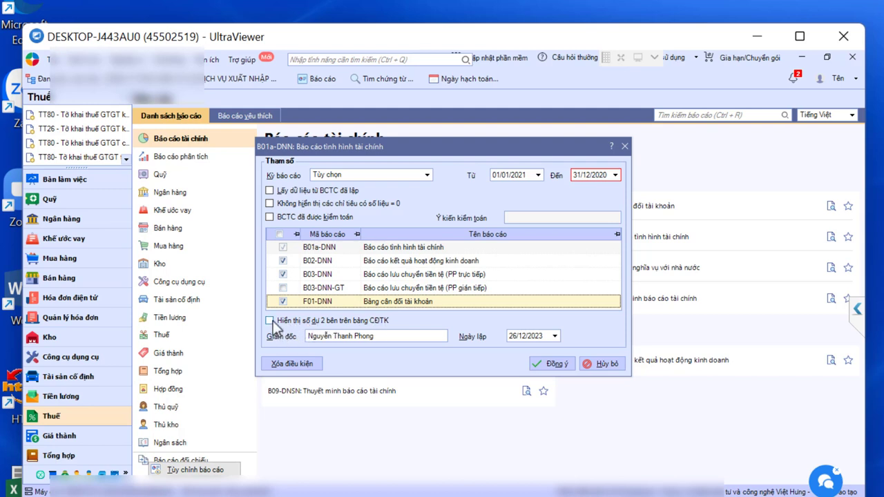
{"action": "left_click", "coordinate": [270, 320]}
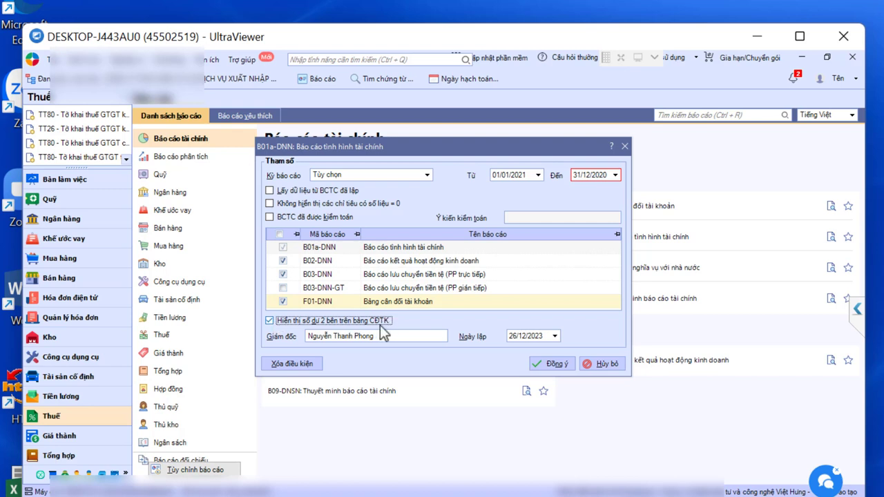
Step: Re-enter the end date as 31/12/2021
{"action": "left_click", "coordinate": [611, 176]}
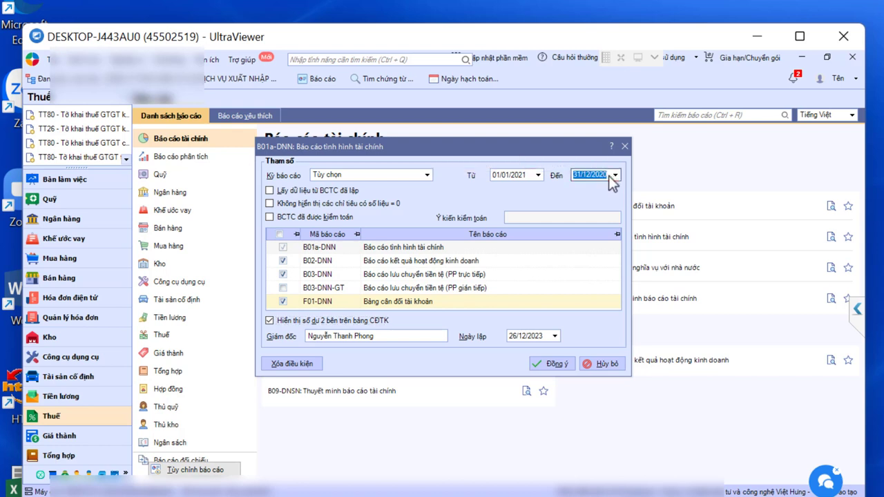
{"action": "type", "text": "31/12/2021"}
{"action": "key", "text": "Tab"}
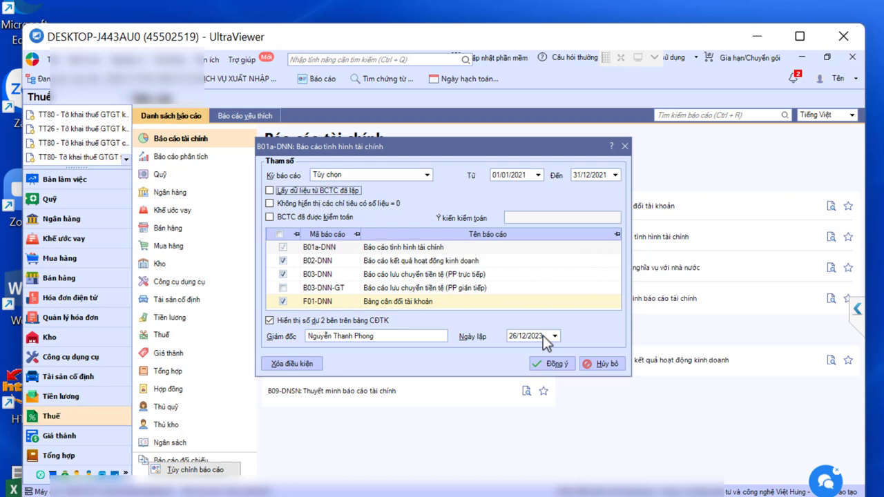
Step: Enter the director's full name and generate the selected reports
{"action": "key", "text": "Tab"}
{"action": "key", "text": "Tab"}
{"action": "key", "text": "Tab"}
{"action": "key", "text": "Tab"}
{"action": "key", "text": "Tab"}
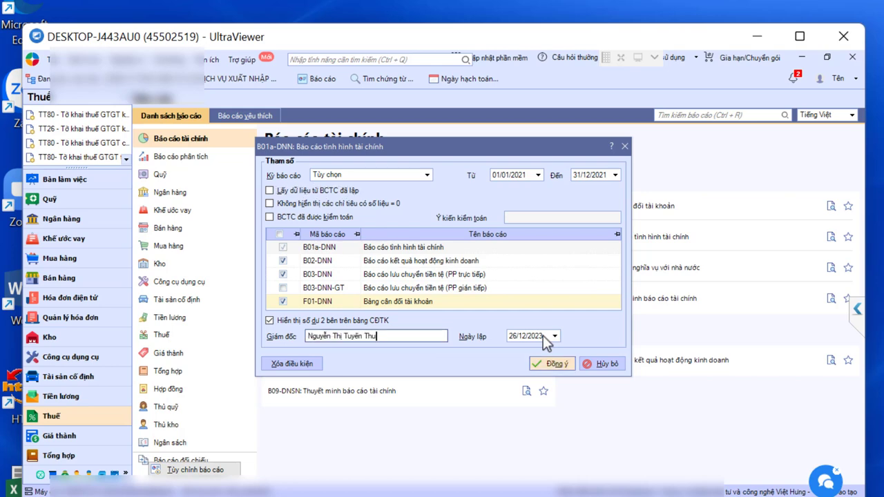
{"action": "left_click", "coordinate": [556, 366]}
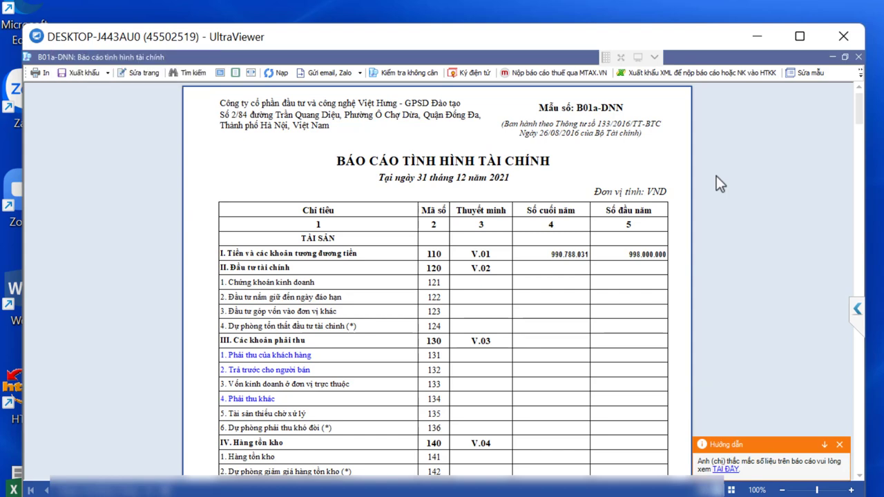
{"action": "scroll", "coordinate": [716, 175], "scroll_direction": "down", "scroll_amount": 3}
{"action": "scroll", "coordinate": [716, 175], "scroll_direction": "up", "scroll_amount": 3}
{"action": "scroll", "coordinate": [668, 160], "scroll_direction": "down", "scroll_amount": 10}
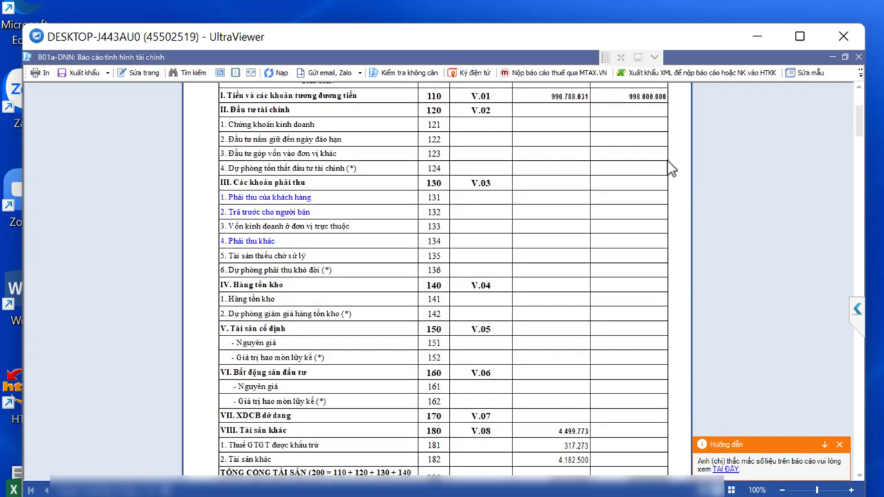
{"action": "scroll", "coordinate": [667, 161], "scroll_direction": "down", "scroll_amount": 10}
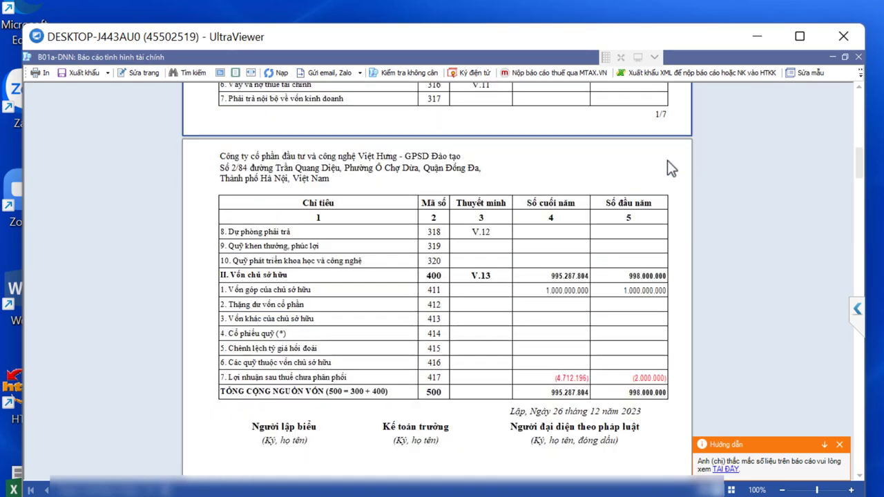
{"action": "scroll", "coordinate": [667, 160], "scroll_direction": "down", "scroll_amount": 15}
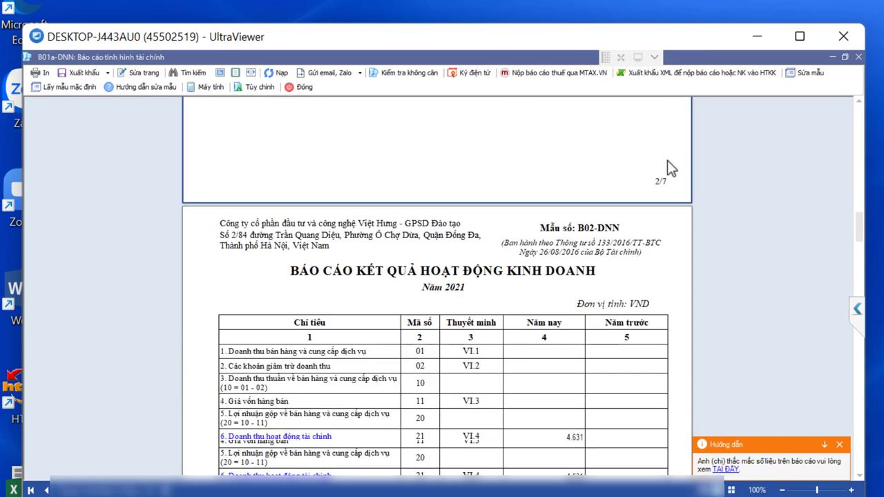
{"action": "scroll", "coordinate": [667, 160], "scroll_direction": "up", "scroll_amount": 1}
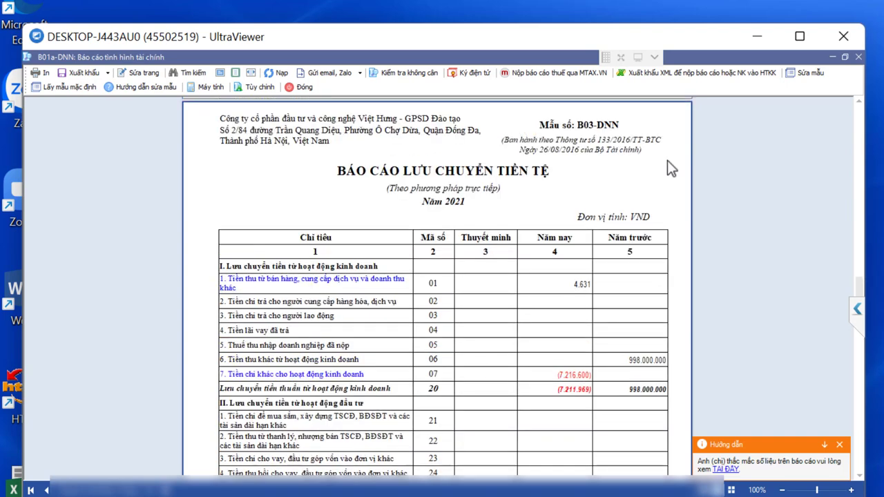
{"action": "scroll", "coordinate": [667, 160], "scroll_direction": "down", "scroll_amount": 9}
{"action": "scroll", "coordinate": [667, 161], "scroll_direction": "down", "scroll_amount": 10}
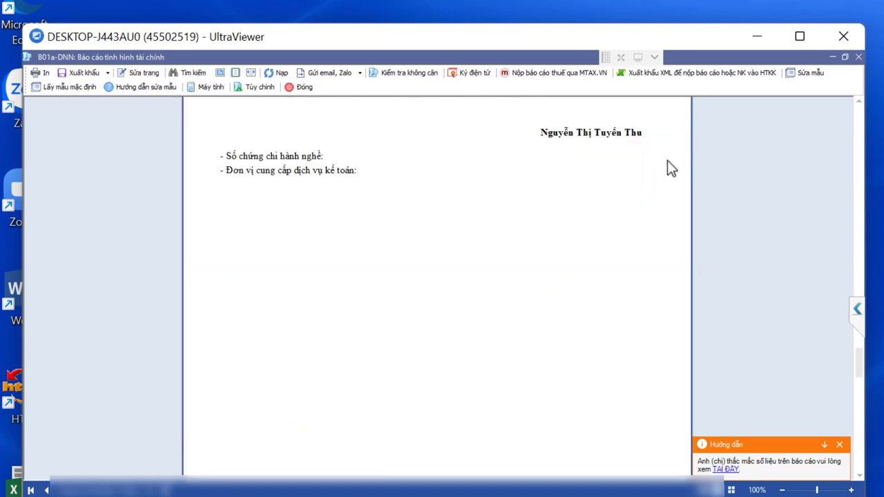
{"action": "scroll", "coordinate": [668, 162], "scroll_direction": "down", "scroll_amount": 5}
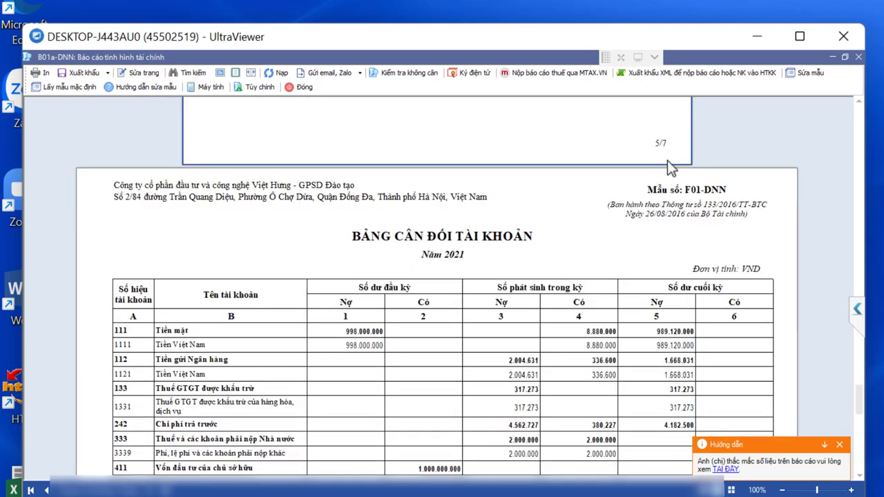
{"action": "scroll", "coordinate": [667, 162], "scroll_direction": "down", "scroll_amount": 3}
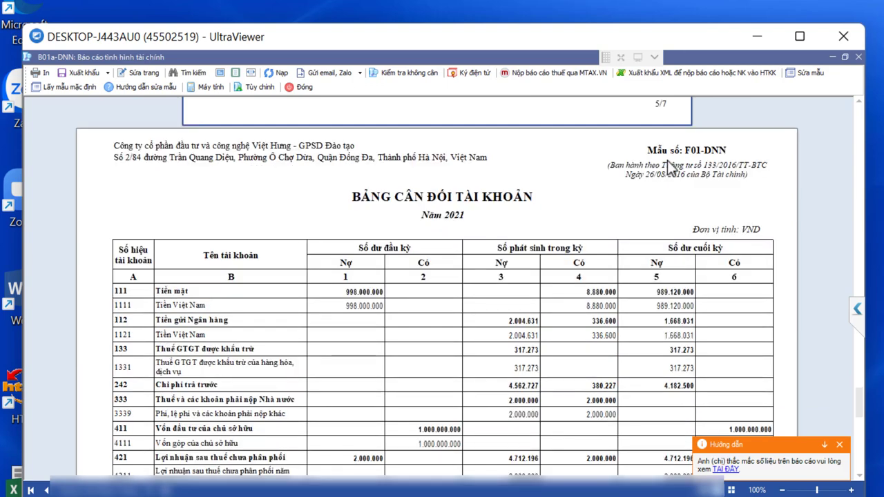
{"action": "scroll", "coordinate": [667, 168], "scroll_direction": "down", "scroll_amount": 10}
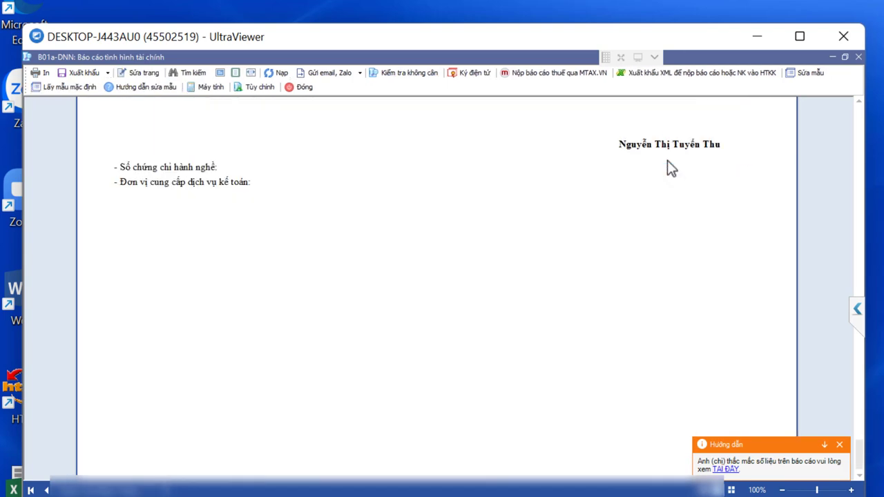
{"action": "scroll", "coordinate": [667, 162], "scroll_direction": "up", "scroll_amount": 10}
{"action": "scroll", "coordinate": [667, 161], "scroll_direction": "down", "scroll_amount": 10}
{"action": "scroll", "coordinate": [668, 162], "scroll_direction": "up", "scroll_amount": 15}
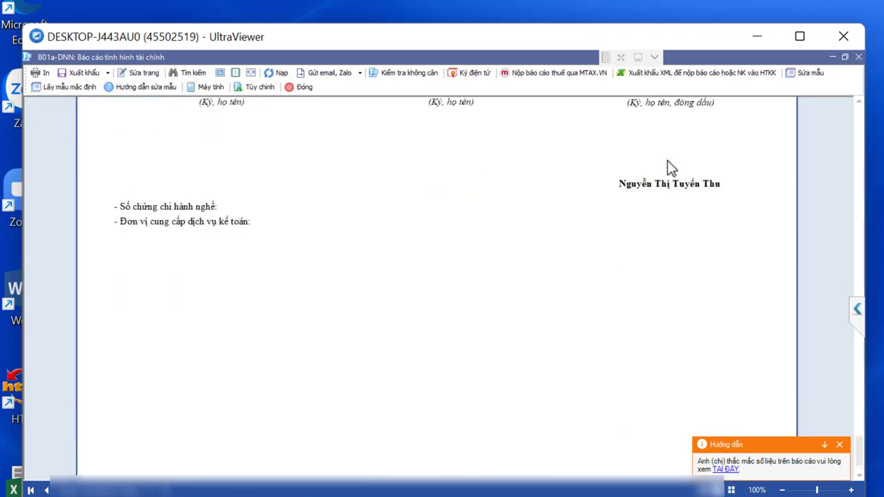
{"action": "scroll", "coordinate": [668, 162], "scroll_direction": "up", "scroll_amount": 20}
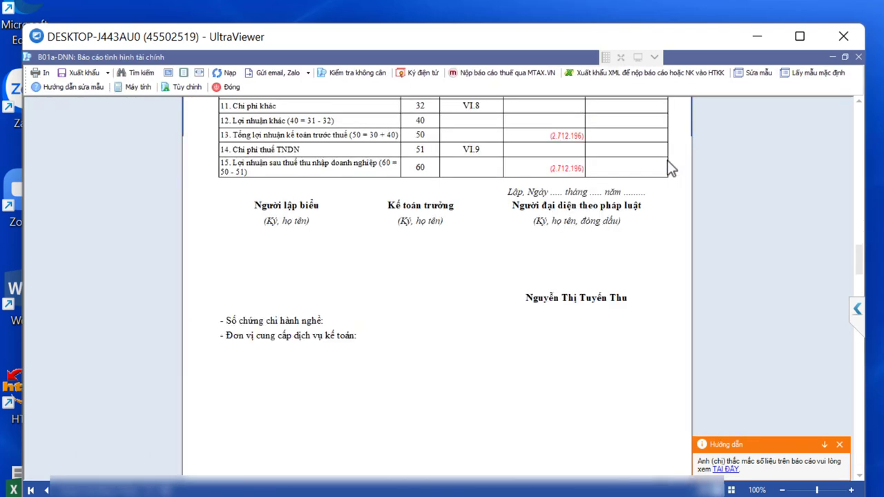
{"action": "scroll", "coordinate": [667, 167], "scroll_direction": "up", "scroll_amount": 10}
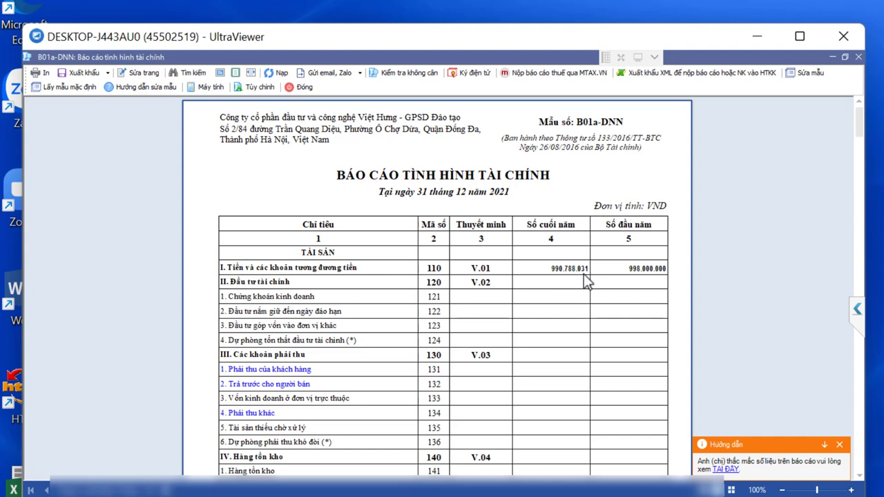
{"action": "mouse_move", "coordinate": [584, 277]}
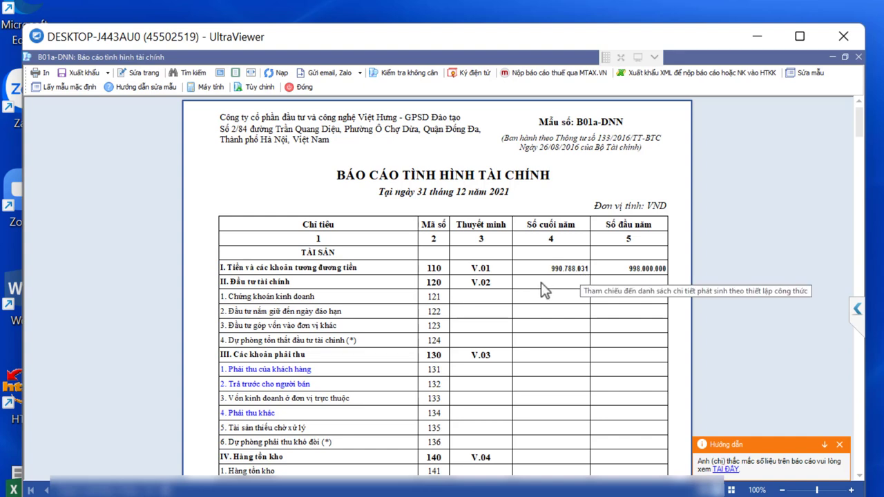
{"action": "scroll", "coordinate": [540, 283], "scroll_direction": "down", "scroll_amount": 1}
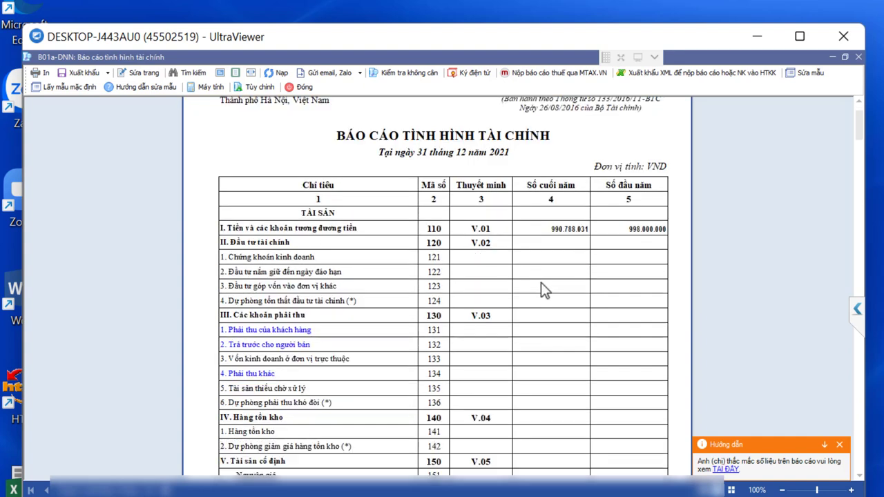
{"action": "scroll", "coordinate": [542, 285], "scroll_direction": "down", "scroll_amount": 2}
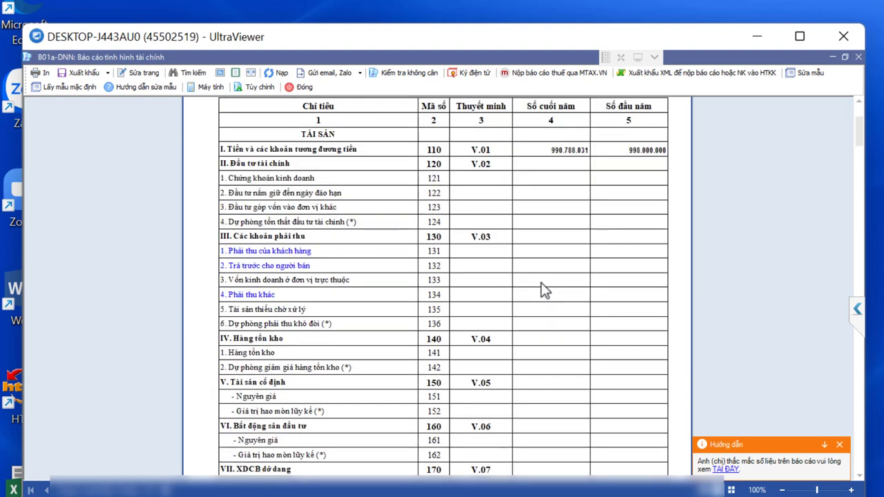
{"action": "scroll", "coordinate": [541, 284], "scroll_direction": "down", "scroll_amount": 1}
{"action": "scroll", "coordinate": [541, 284], "scroll_direction": "down", "scroll_amount": 3}
{"action": "scroll", "coordinate": [541, 284], "scroll_direction": "down", "scroll_amount": 3}
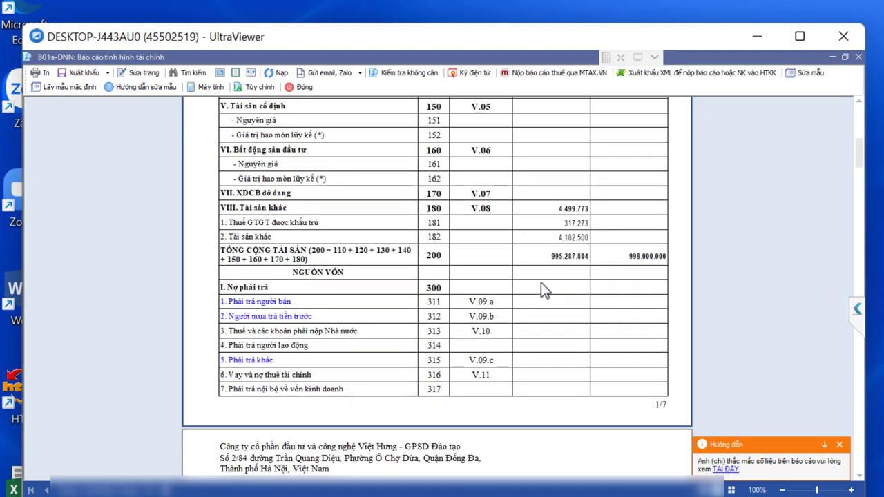
{"action": "scroll", "coordinate": [541, 283], "scroll_direction": "down", "scroll_amount": 6}
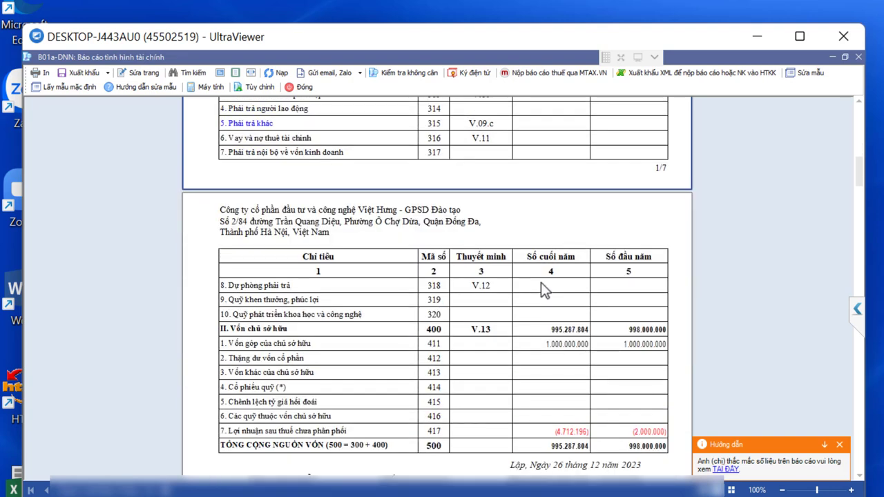
{"action": "scroll", "coordinate": [541, 283], "scroll_direction": "up", "scroll_amount": 2}
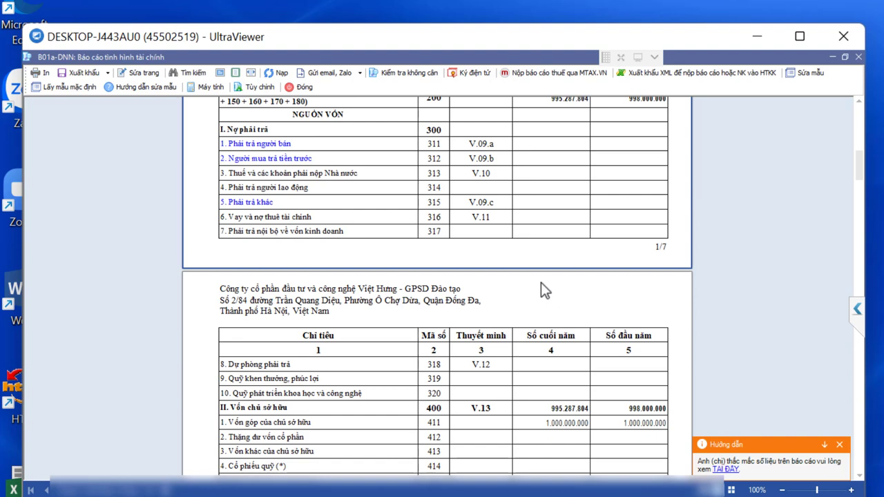
{"action": "scroll", "coordinate": [541, 283], "scroll_direction": "down", "scroll_amount": 3}
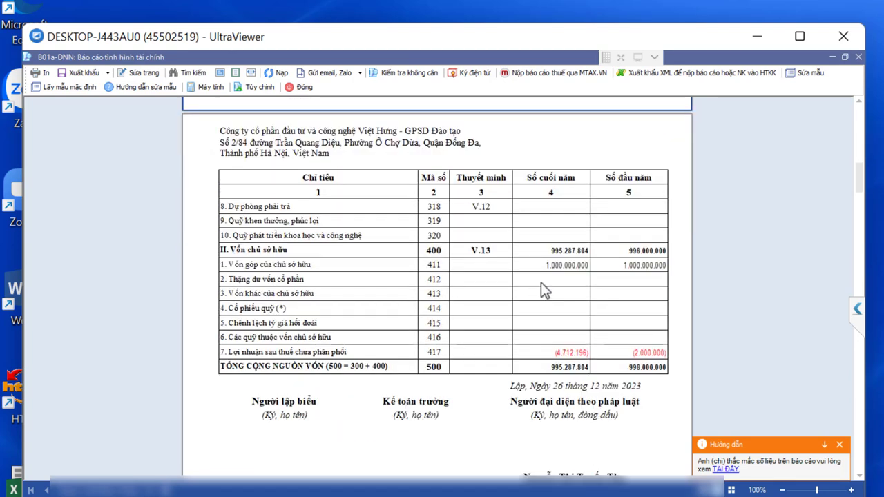
{"action": "scroll", "coordinate": [541, 283], "scroll_direction": "up", "scroll_amount": 3}
{"action": "scroll", "coordinate": [541, 283], "scroll_direction": "up", "scroll_amount": 2}
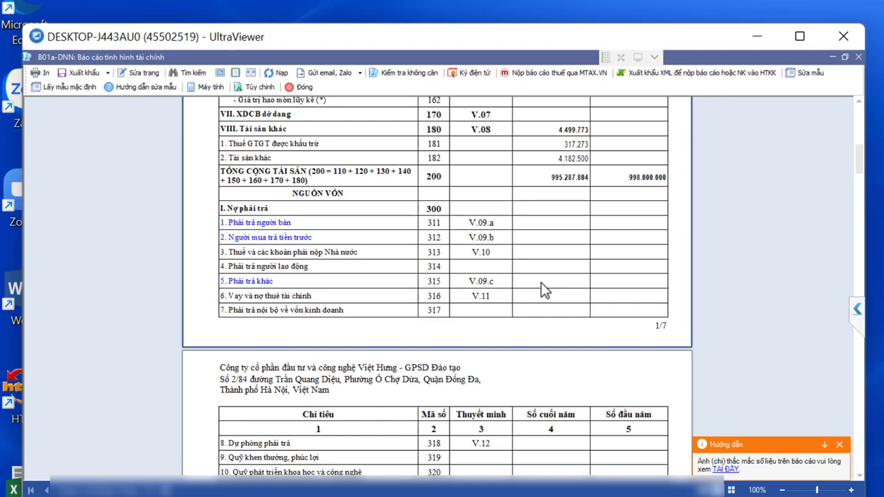
{"action": "scroll", "coordinate": [541, 282], "scroll_direction": "up", "scroll_amount": 4}
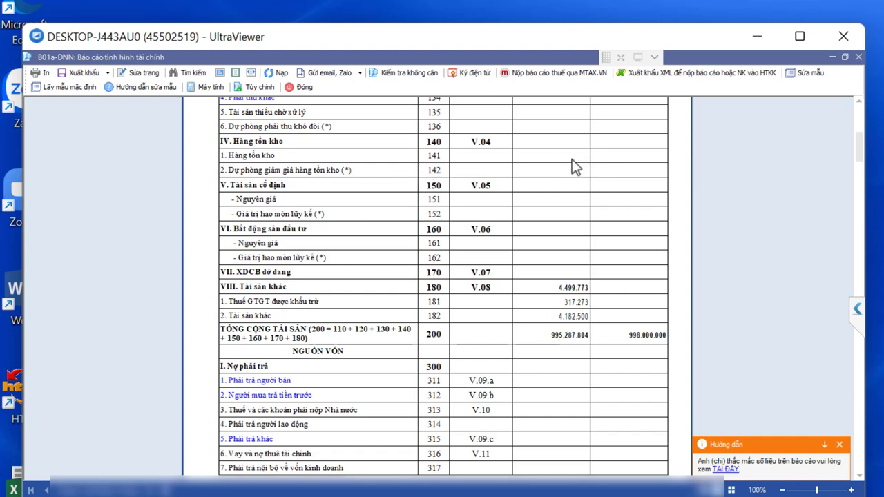
{"action": "scroll", "coordinate": [564, 158], "scroll_direction": "up", "scroll_amount": 5}
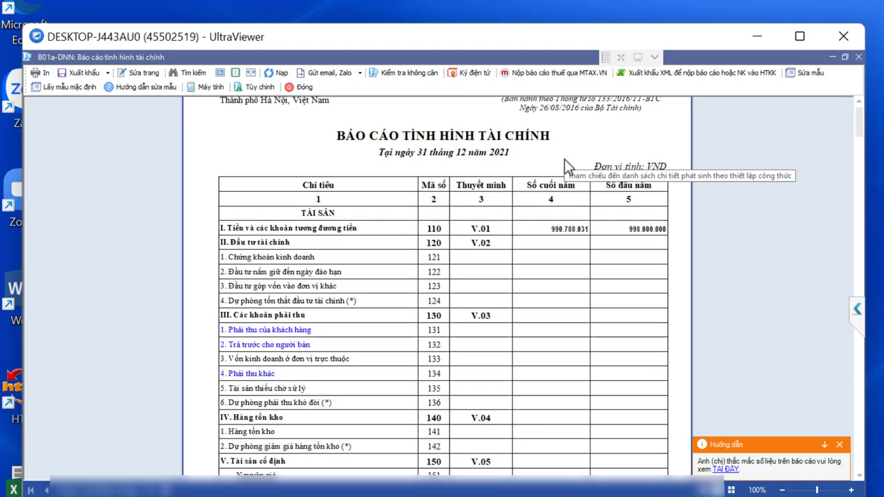
{"action": "scroll", "coordinate": [565, 159], "scroll_direction": "down", "scroll_amount": 1}
{"action": "scroll", "coordinate": [565, 159], "scroll_direction": "up", "scroll_amount": 1}
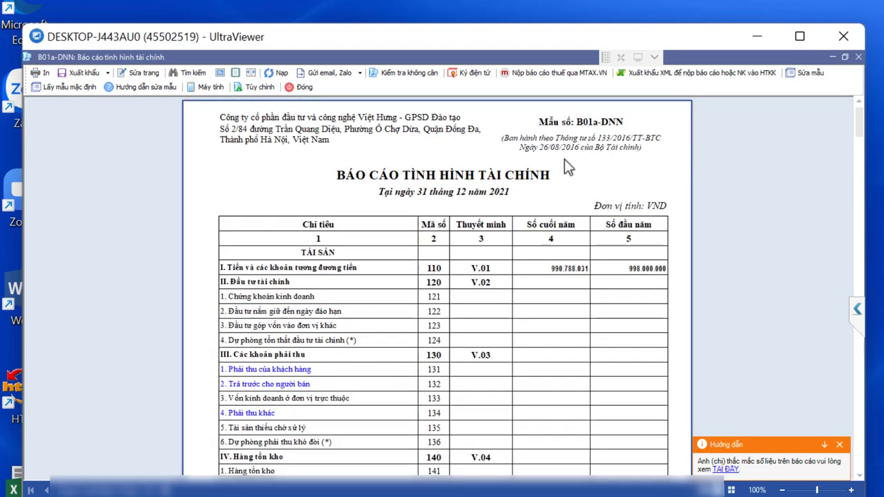